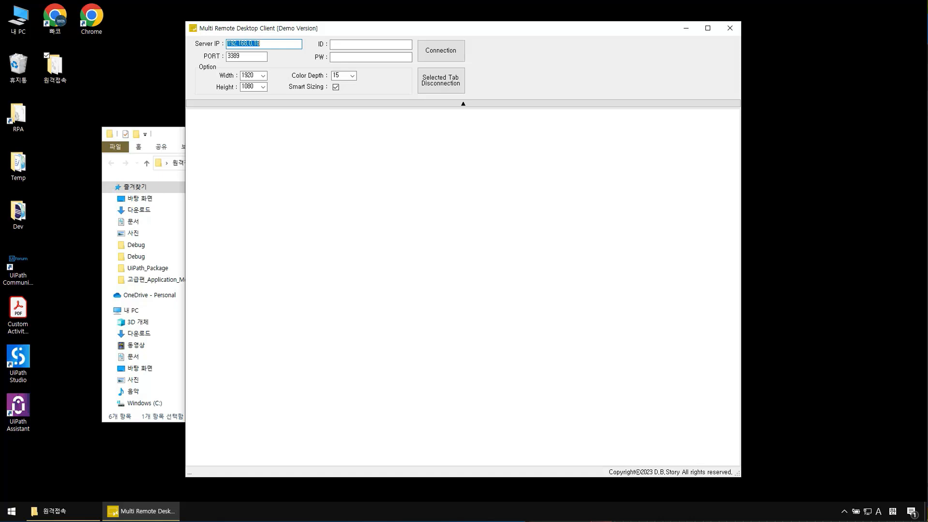
Step: Launch Remote Desktop Connection with mstsc from Run and place it at the lower left
{"action": "right_click", "coordinate": [64, 458]}
{"action": "left_click", "coordinate": [70, 480]}
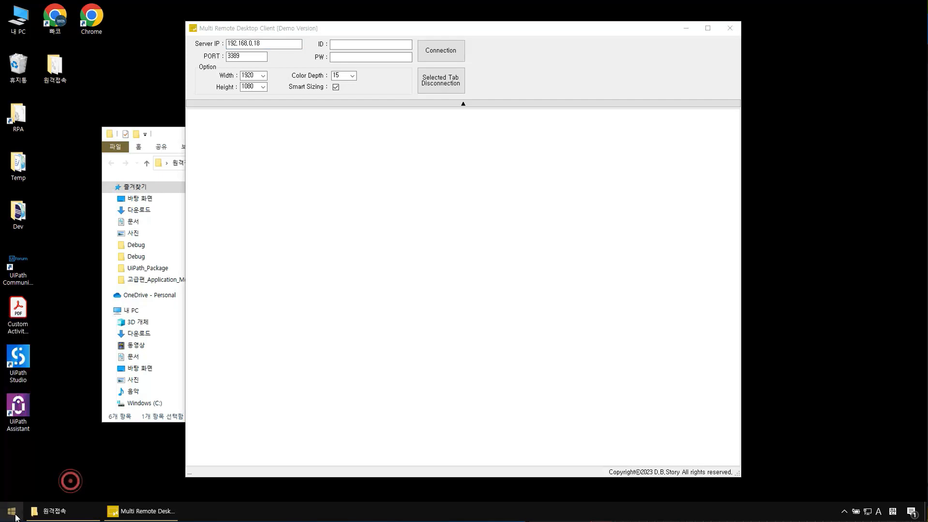
{"action": "right_click", "coordinate": [11, 511]}
{"action": "left_click", "coordinate": [48, 463]}
{"action": "type", "text": "mstsc"}
{"action": "key", "text": "Return"}
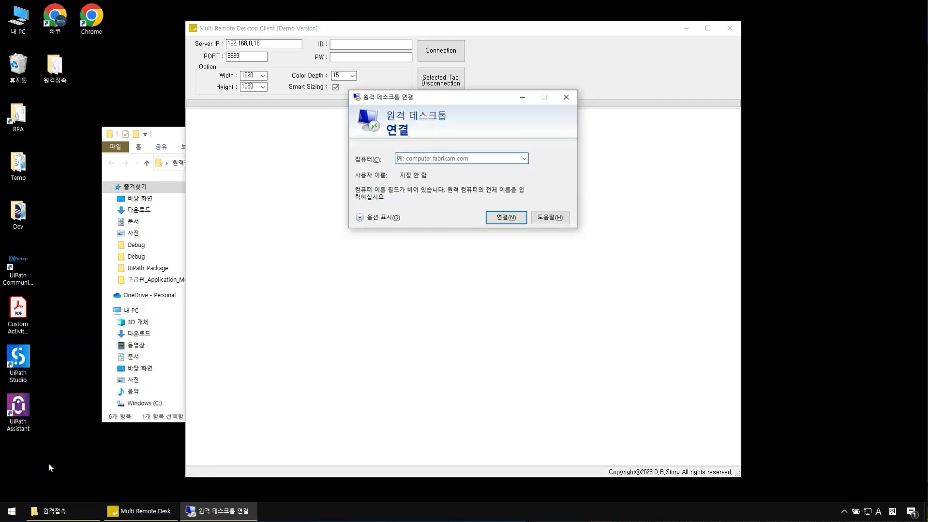
{"action": "left_click_drag", "start_coordinate": [457, 97], "coordinate": [211, 238]}
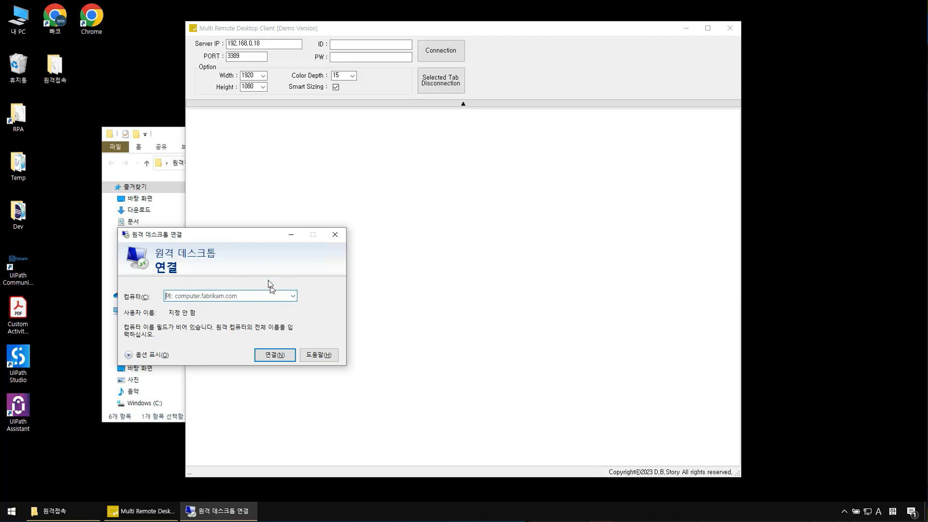
{"action": "left_click_drag", "start_coordinate": [258, 244], "coordinate": [206, 272]}
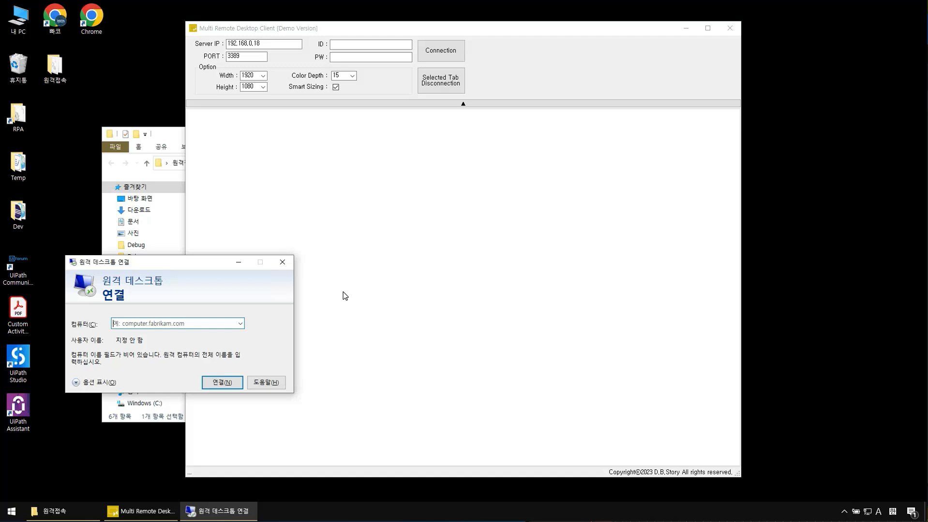
Step: Close Remote Desktop Connection and select the server 192.168.0.18 and port 3389 fields
{"action": "left_click", "coordinate": [283, 263]}
{"action": "left_click", "coordinate": [409, 275]}
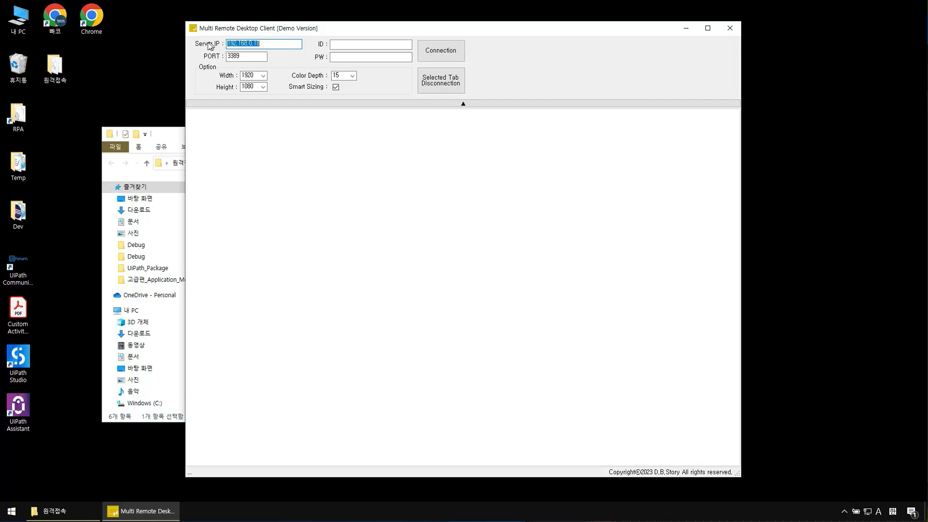
{"action": "double_click", "coordinate": [260, 43]}
{"action": "double_click", "coordinate": [241, 57]}
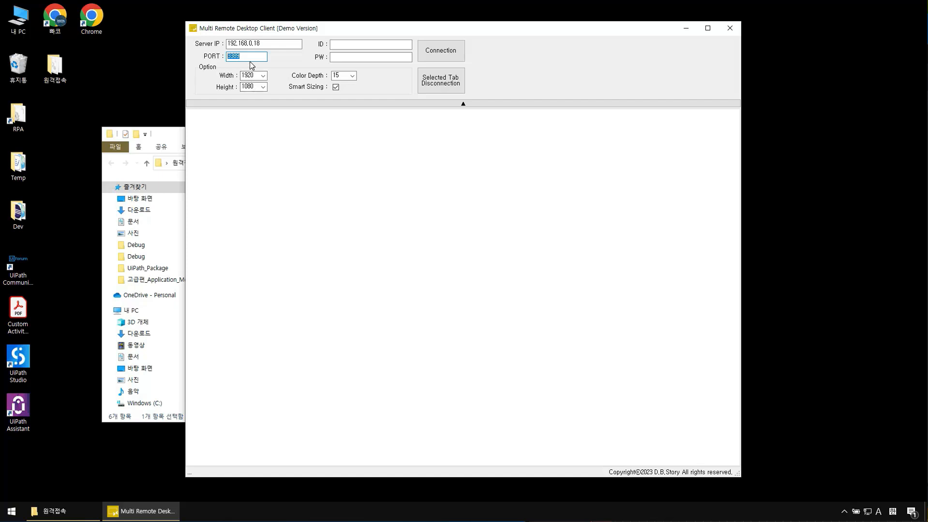
{"action": "left_click", "coordinate": [339, 44]}
{"action": "left_click", "coordinate": [340, 57]}
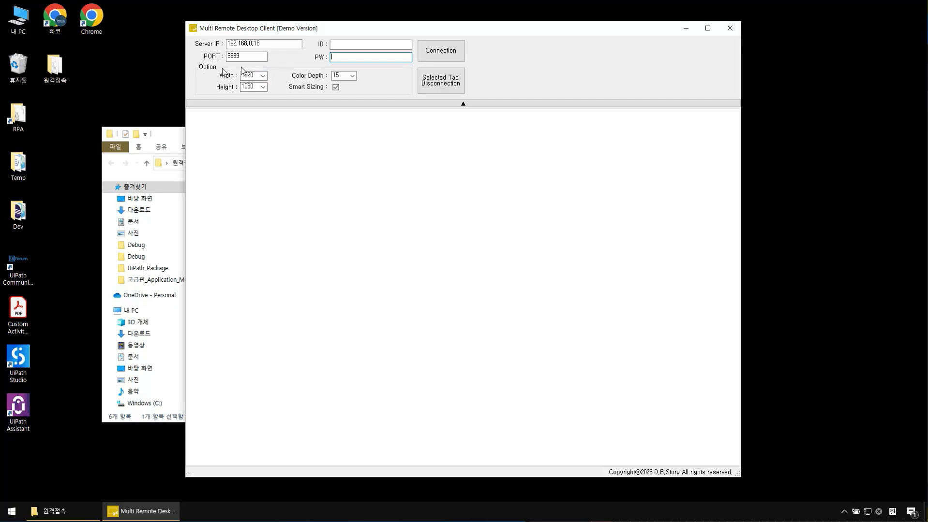
{"action": "left_click", "coordinate": [263, 76]}
{"action": "left_click", "coordinate": [265, 76]}
{"action": "left_click", "coordinate": [263, 87]}
{"action": "left_click", "coordinate": [264, 88]}
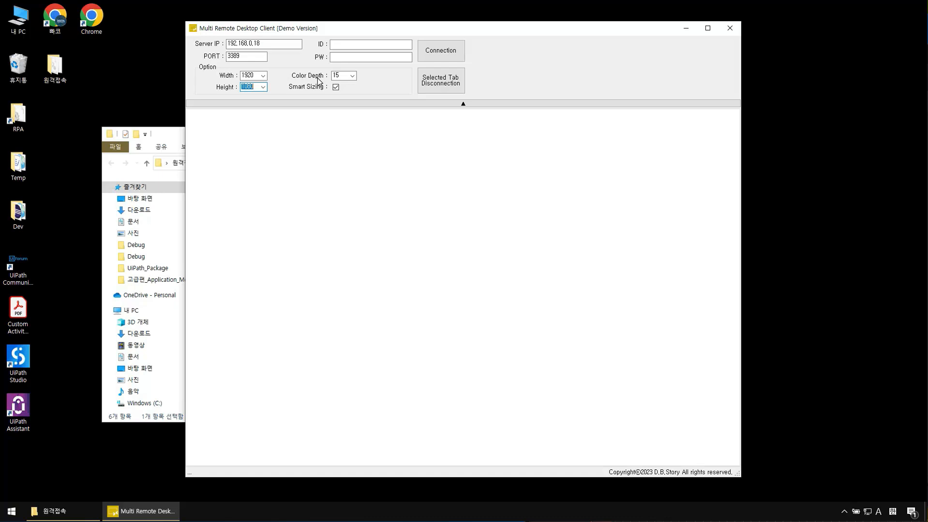
{"action": "left_click", "coordinate": [353, 76]}
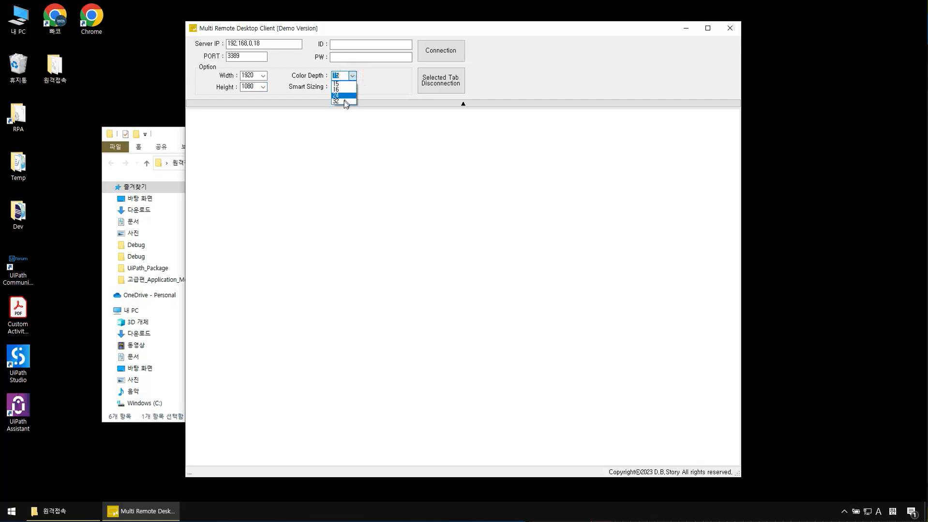
{"action": "left_click", "coordinate": [290, 77]}
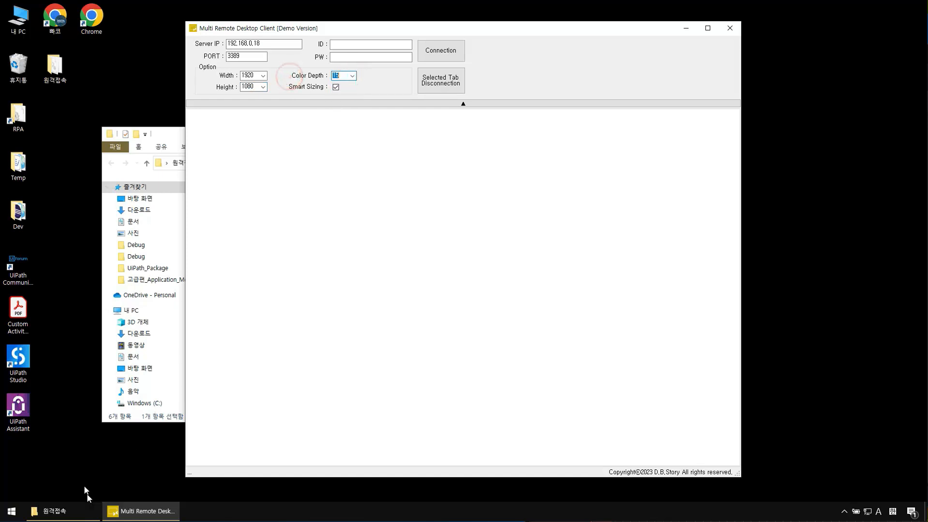
Step: Relaunch Remote Desktop Connection from Run, expand its options, and move it left
{"action": "right_click", "coordinate": [12, 511]}
{"action": "left_click", "coordinate": [67, 463]}
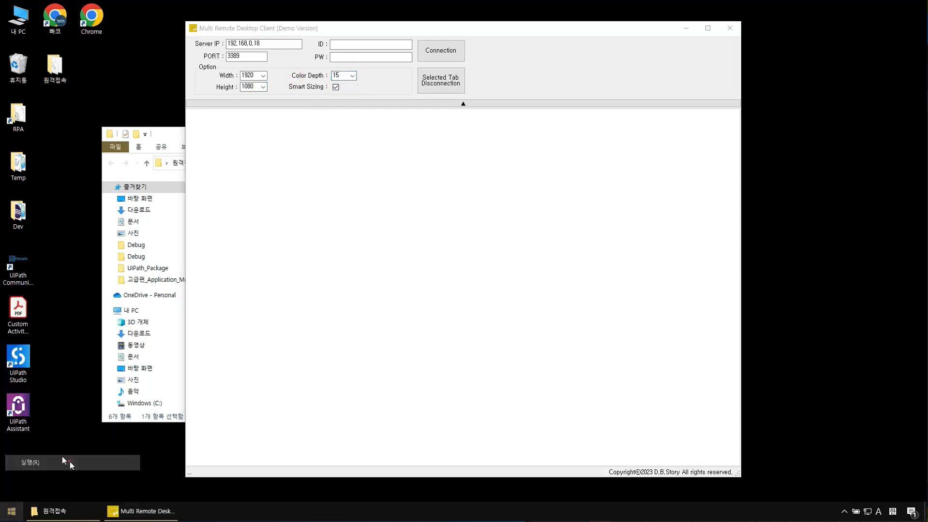
{"action": "key", "text": "Return"}
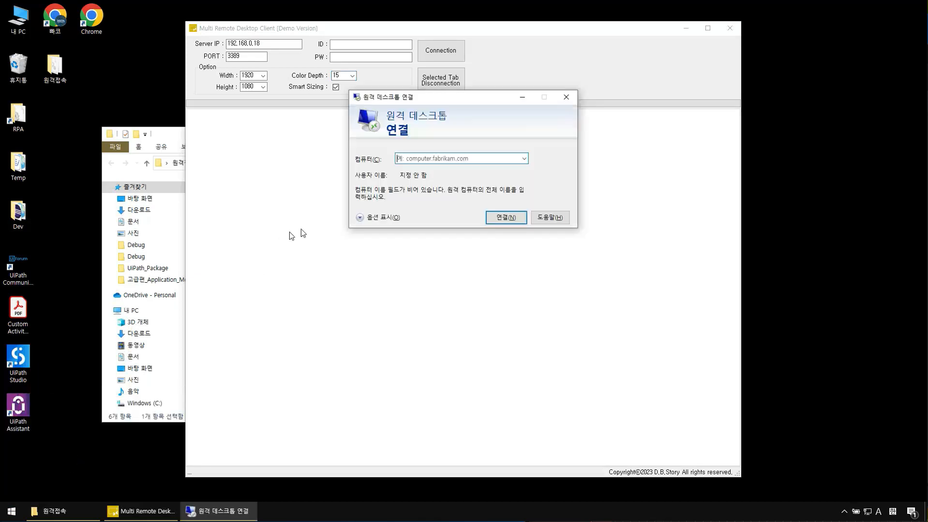
{"action": "left_click", "coordinate": [379, 217]}
{"action": "left_click_drag", "start_coordinate": [496, 96], "coordinate": [200, 153]}
Step: Set the display size to 640 x 480, keep 32-bit colour, and toggle Smart Sizing
{"action": "left_click", "coordinate": [145, 203]}
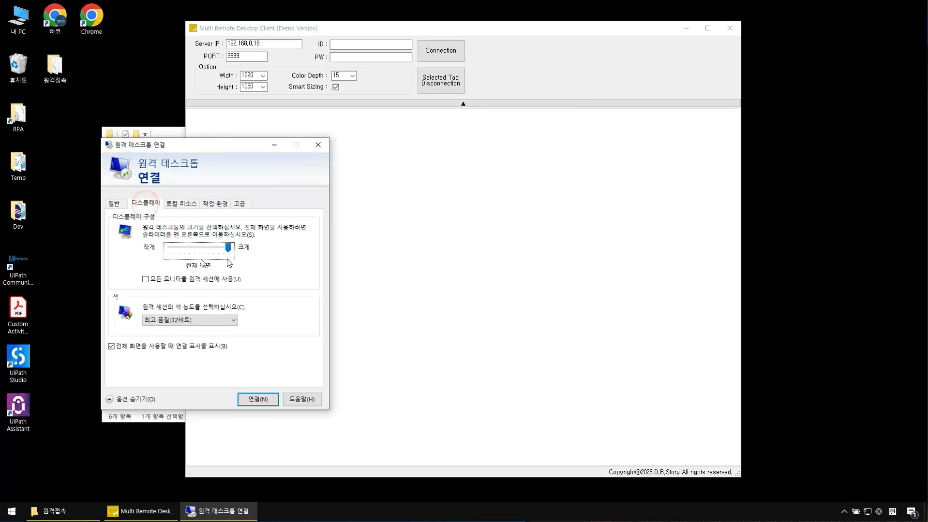
{"action": "left_click_drag", "start_coordinate": [227, 247], "coordinate": [166, 252]}
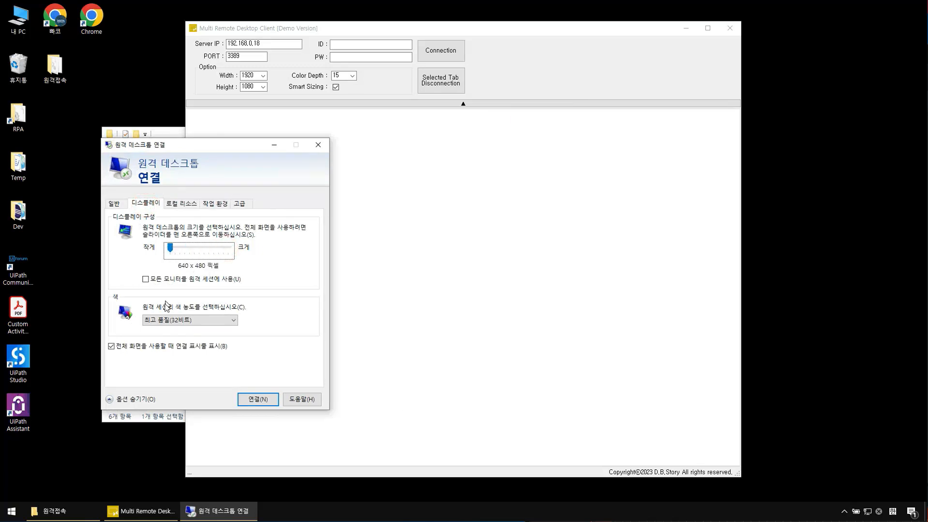
{"action": "left_click", "coordinate": [212, 320]}
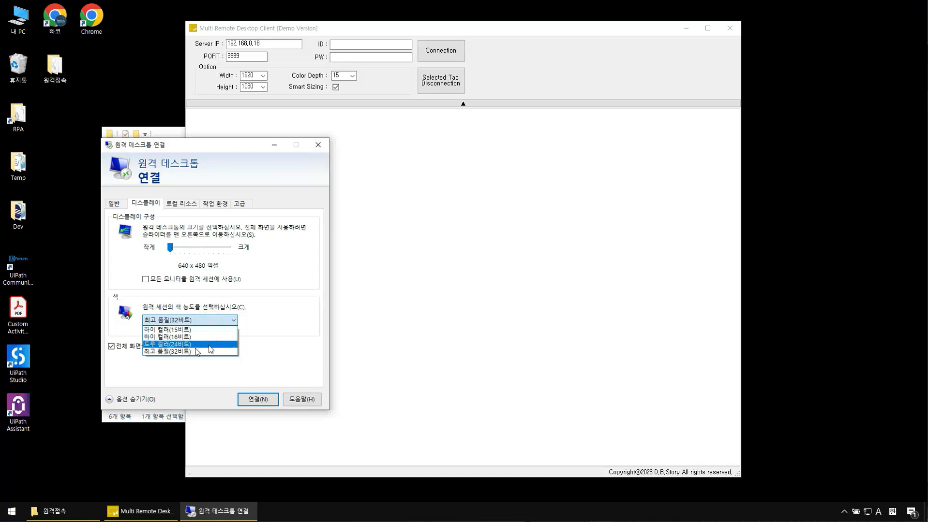
{"action": "left_click", "coordinate": [269, 305]}
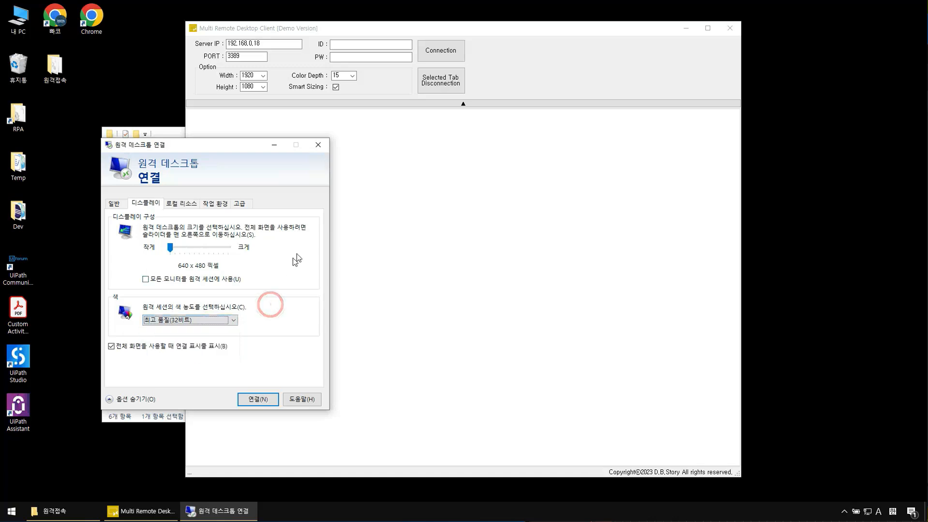
{"action": "left_click", "coordinate": [294, 88]}
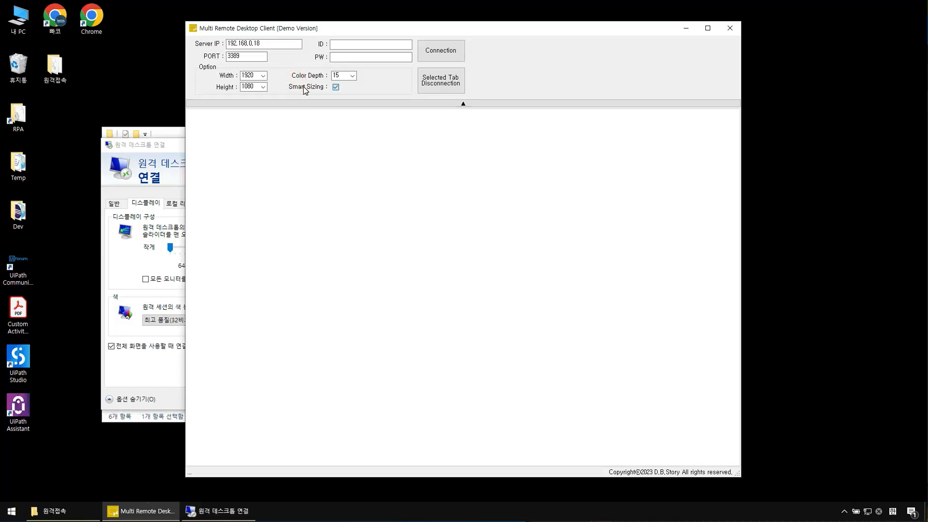
{"action": "left_click", "coordinate": [304, 88]}
Step: Leave Smart Sizing off and resize the client window, ending with it enlarged
{"action": "left_click", "coordinate": [303, 89]}
{"action": "left_click_drag", "start_coordinate": [738, 477], "coordinate": [698, 446]}
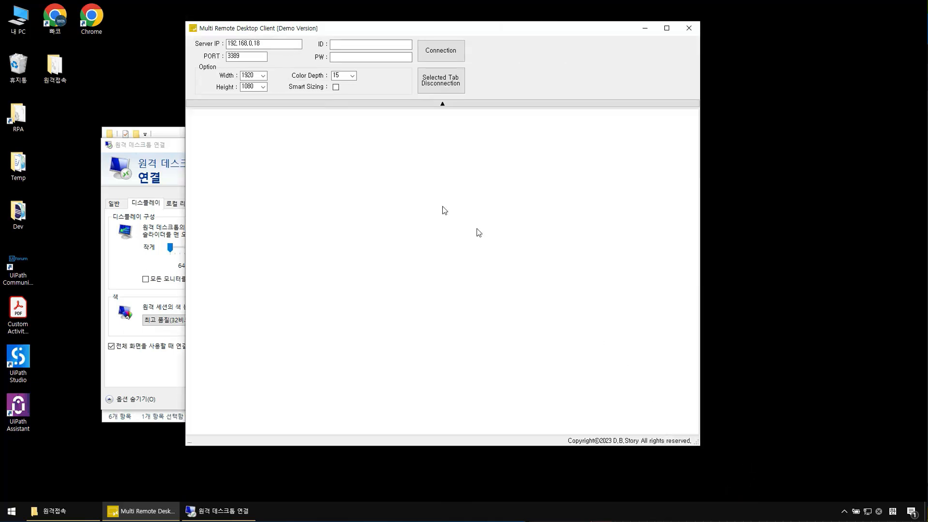
{"action": "left_click", "coordinate": [335, 87]}
{"action": "left_click", "coordinate": [336, 87]}
{"action": "left_click_drag", "start_coordinate": [695, 443], "coordinate": [653, 401]}
{"action": "left_click_drag", "start_coordinate": [745, 456], "coordinate": [789, 486]}
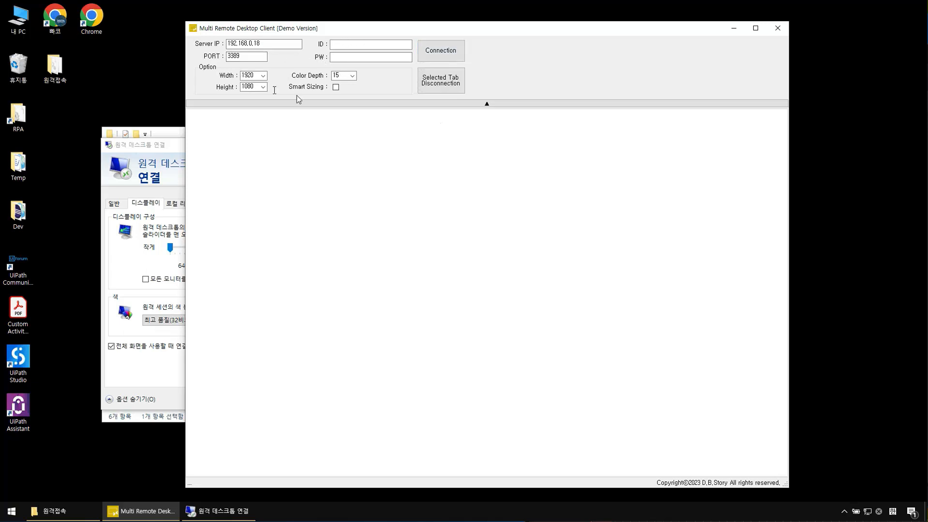
Step: Enter the user ID and password and connect to 192.168.0.18:3389
{"action": "left_click", "coordinate": [452, 58]}
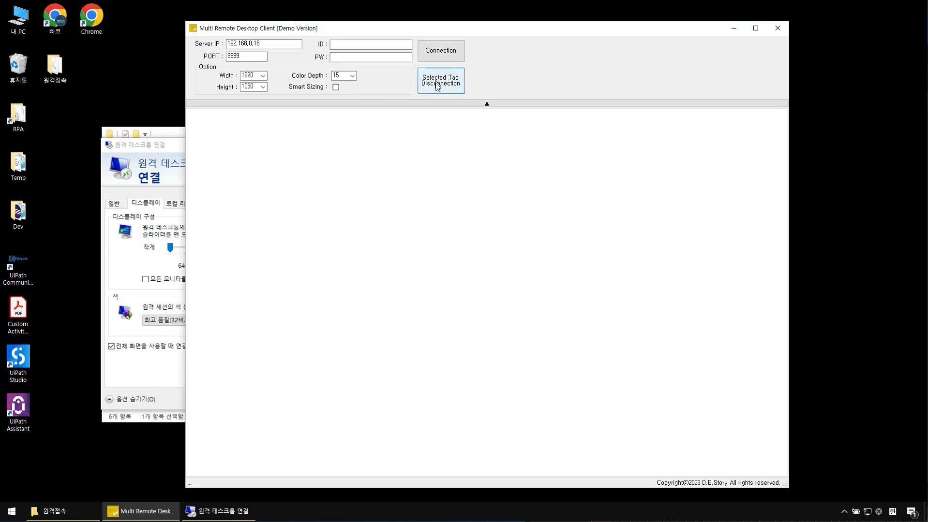
{"action": "left_click", "coordinate": [347, 44]}
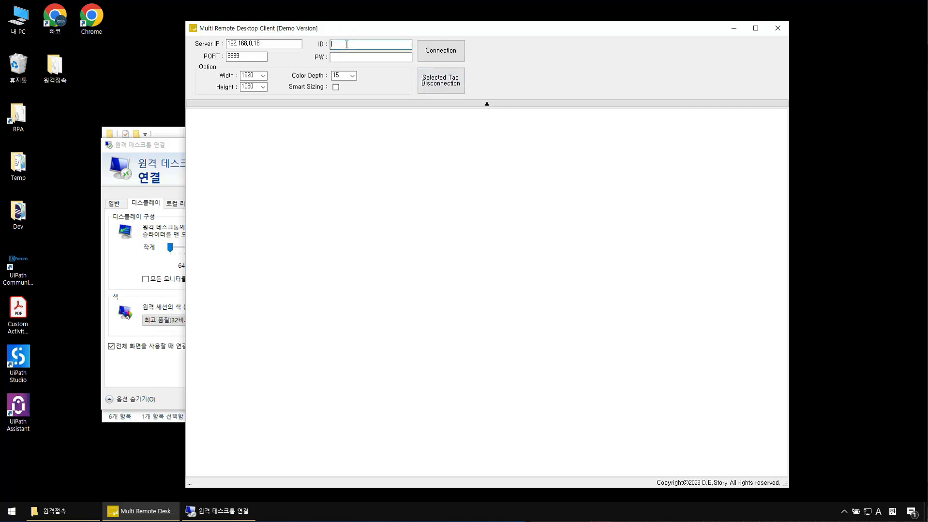
{"action": "type", "text": "빠코"}
{"action": "key", "text": "Tab"}
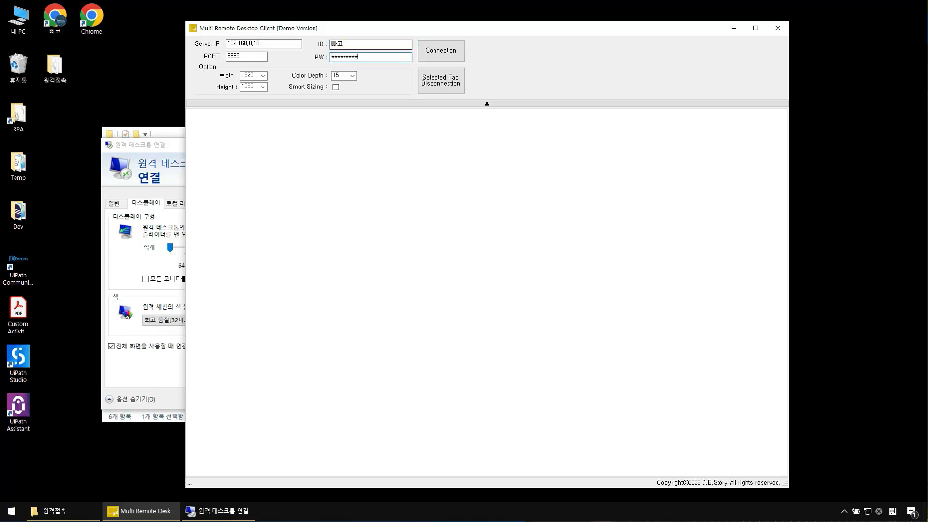
{"action": "key", "text": "Return"}
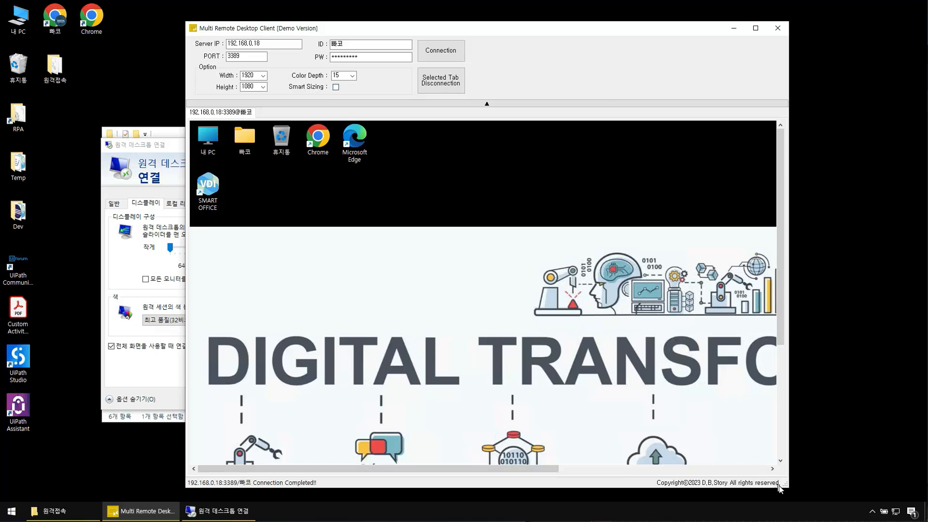
Step: Shrink the client window and scroll around the partly visible remote desktop
{"action": "left_click_drag", "start_coordinate": [784, 491], "coordinate": [664, 371]}
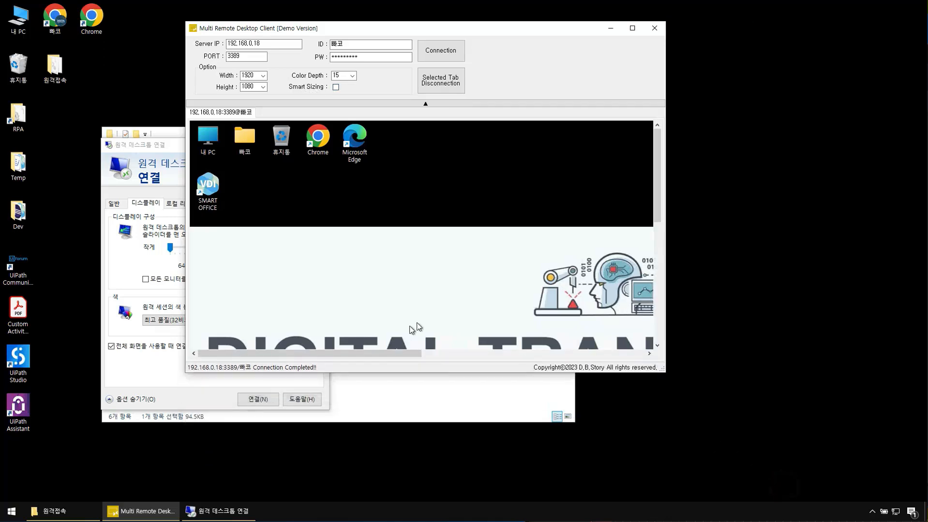
{"action": "left_click_drag", "start_coordinate": [404, 357], "coordinate": [502, 357]}
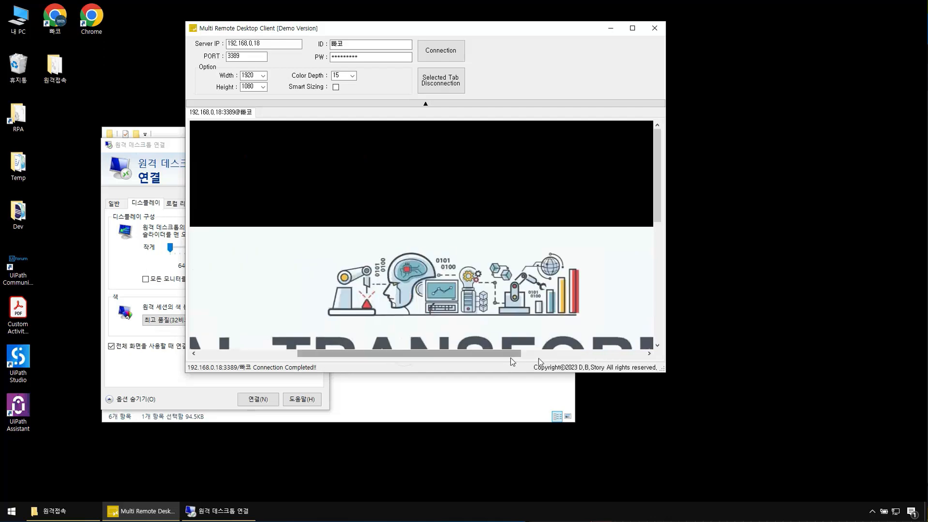
{"action": "mouse_move", "coordinate": [656, 213]}
{"action": "left_mouse_down"}
{"action": "mouse_move", "coordinate": [667, 344]}
{"action": "mouse_move", "coordinate": [657, 192]}
{"action": "mouse_move", "coordinate": [649, 289]}
{"action": "mouse_move", "coordinate": [645, 201]}
{"action": "left_mouse_up"}
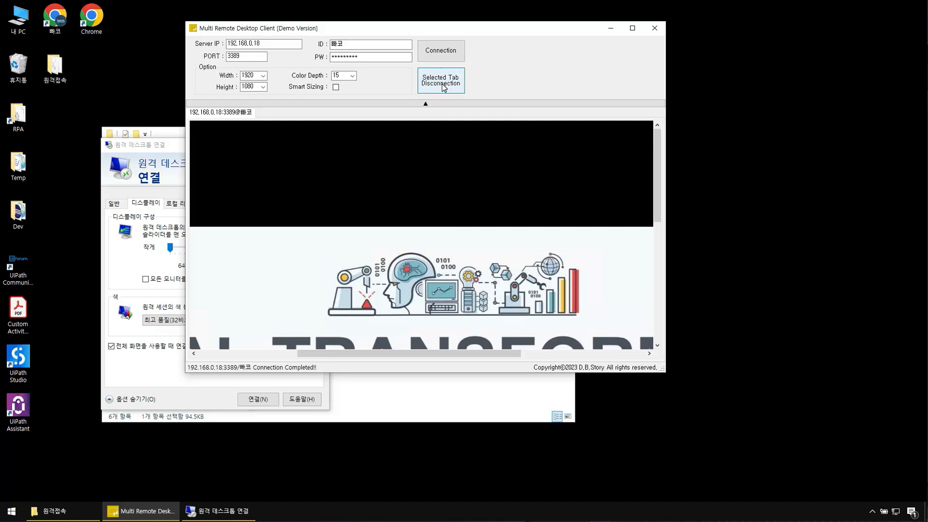
Step: End the 192.168.0.18 session via 원격종료, enable Smart Sizing, and reconnect
{"action": "right_click", "coordinate": [221, 116]}
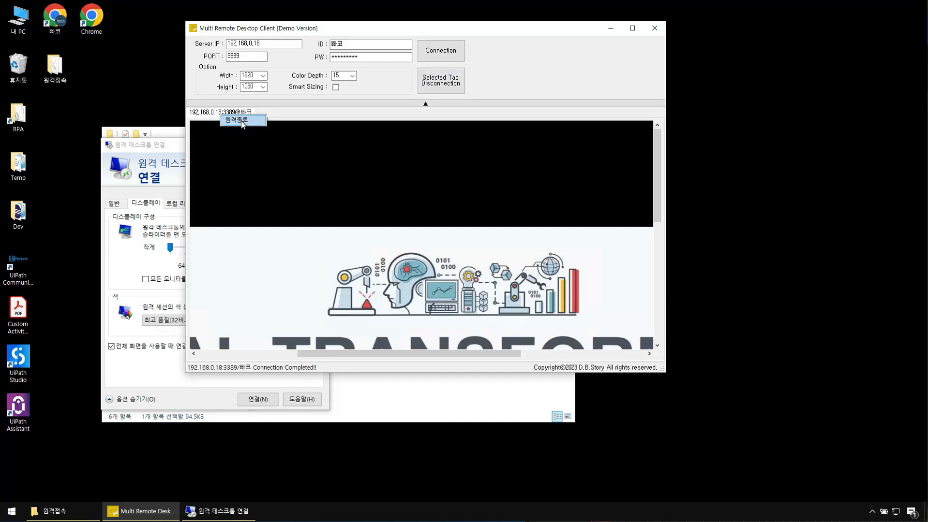
{"action": "left_click", "coordinate": [231, 116]}
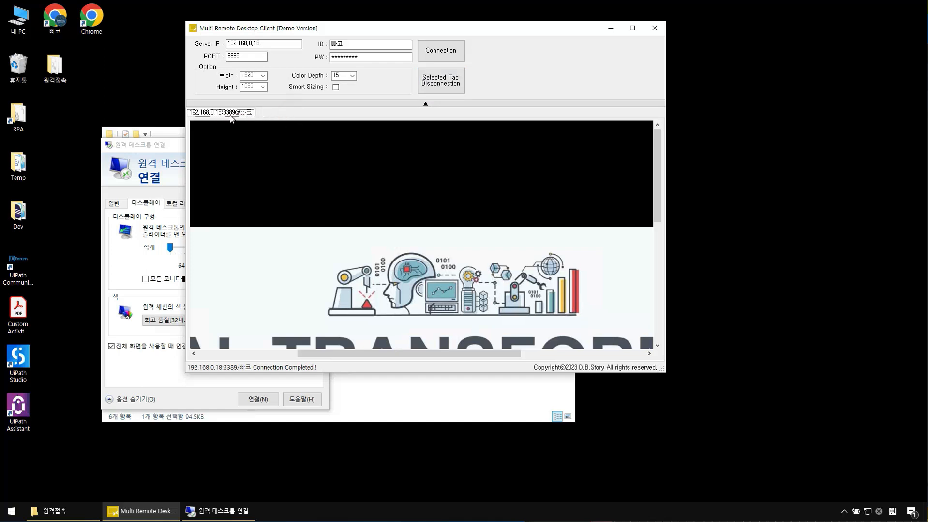
{"action": "left_click", "coordinate": [450, 290]}
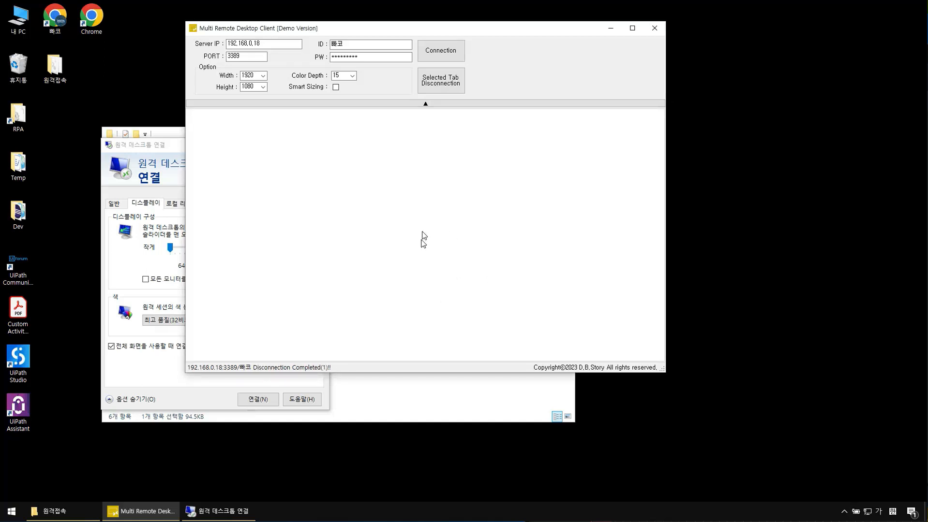
{"action": "left_click", "coordinate": [336, 87]}
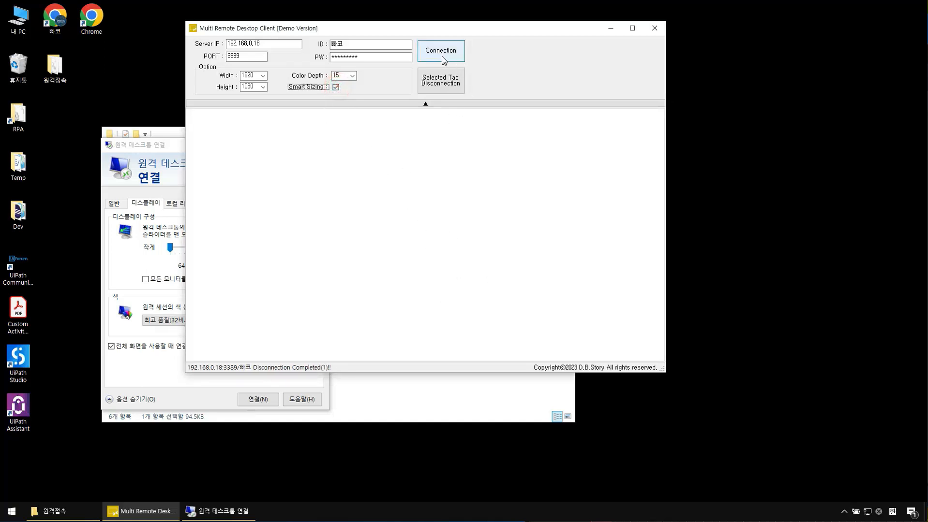
{"action": "left_click", "coordinate": [426, 56]}
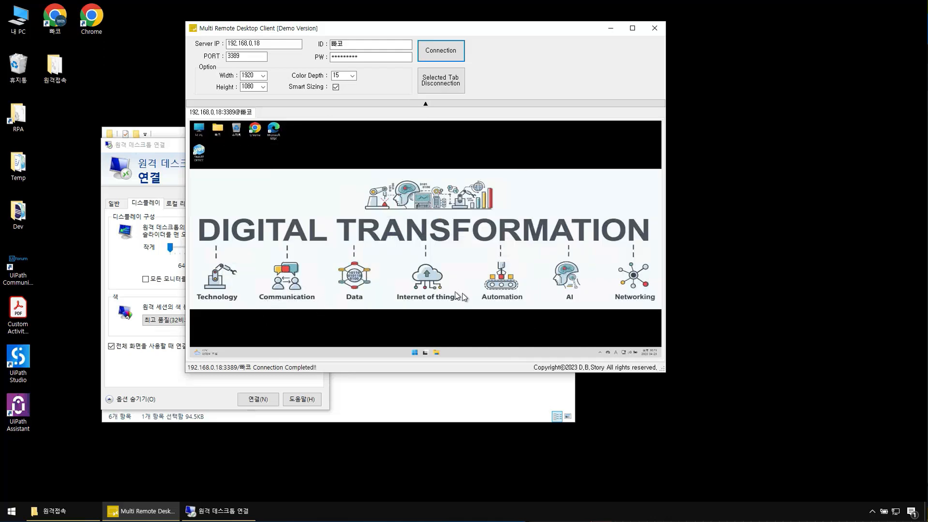
Step: Maximize the client window so the smart-sized remote desktop scales up
{"action": "left_click", "coordinate": [632, 28]}
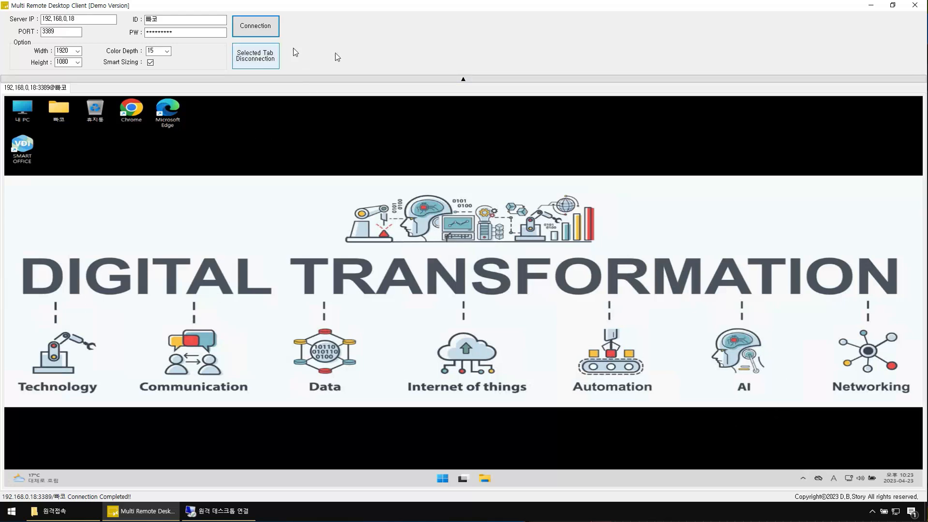
Step: Collapse and re-expand the settings panel, restore the window, and drag it larger
{"action": "left_click", "coordinate": [477, 79]}
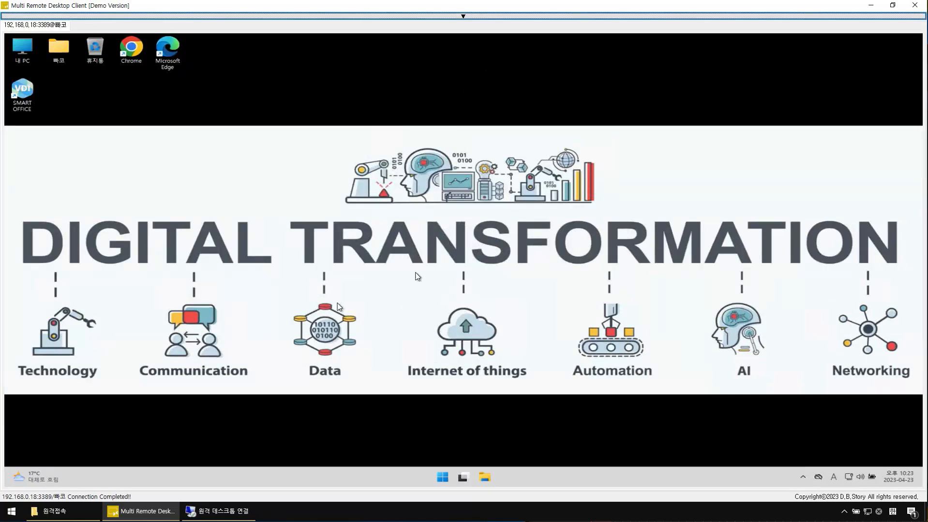
{"action": "left_click", "coordinate": [489, 18]}
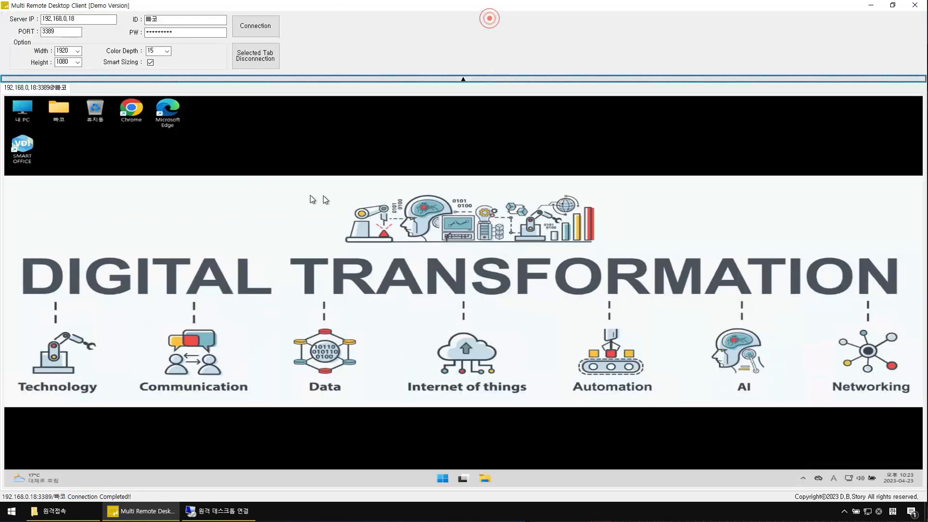
{"action": "left_click", "coordinate": [889, 7]}
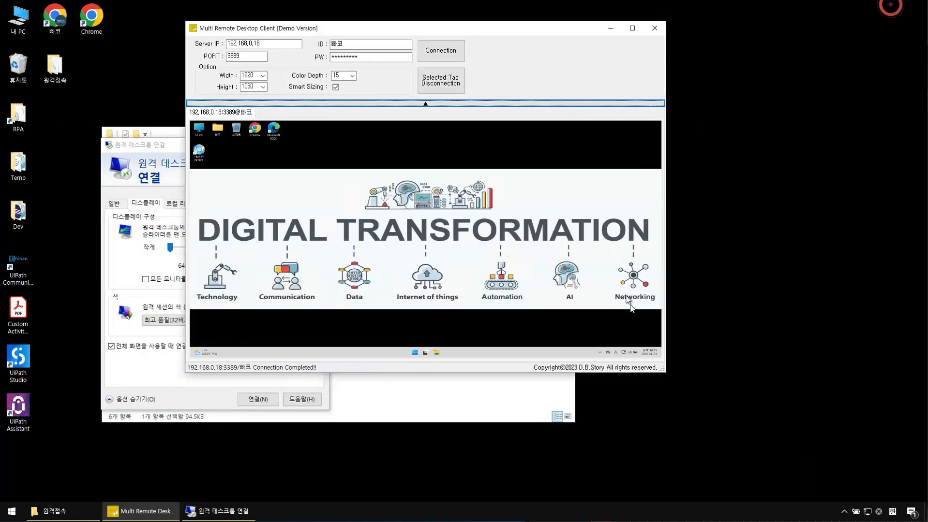
{"action": "left_click_drag", "start_coordinate": [660, 368], "coordinate": [738, 435]}
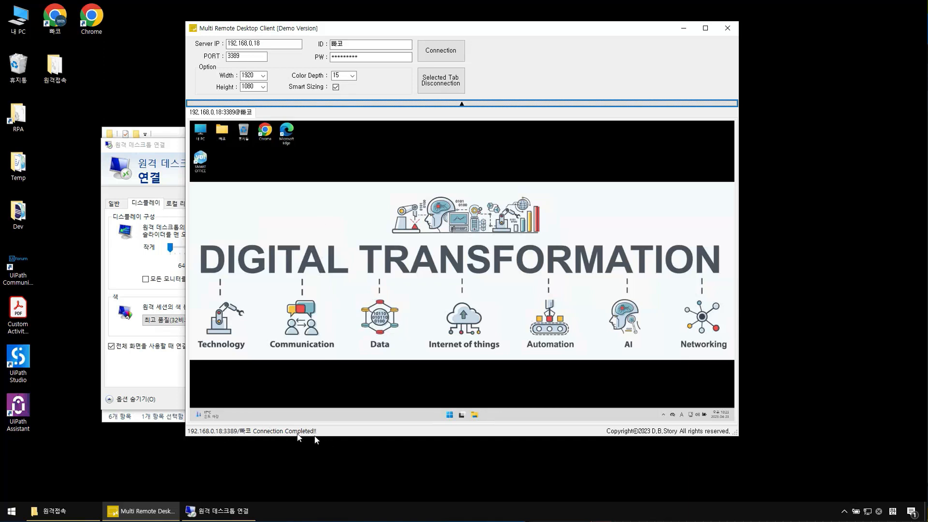
{"action": "left_click", "coordinate": [218, 433]}
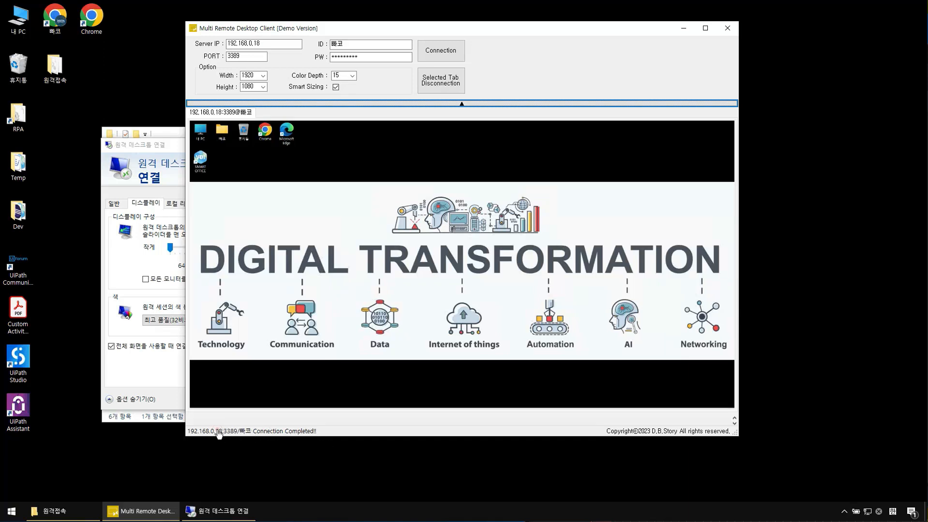
{"action": "left_click_drag", "start_coordinate": [262, 415], "coordinate": [269, 275]}
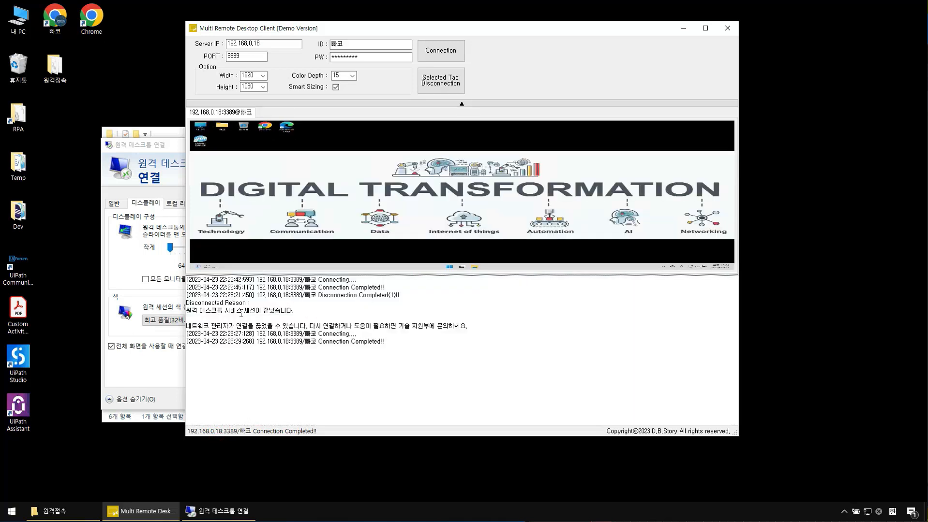
{"action": "left_click", "coordinate": [222, 435]}
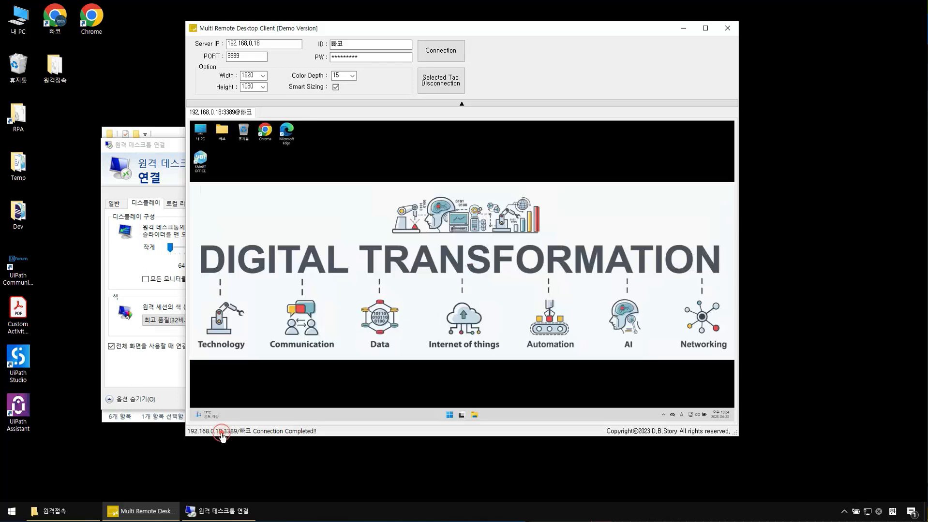
{"action": "left_click", "coordinate": [215, 434]}
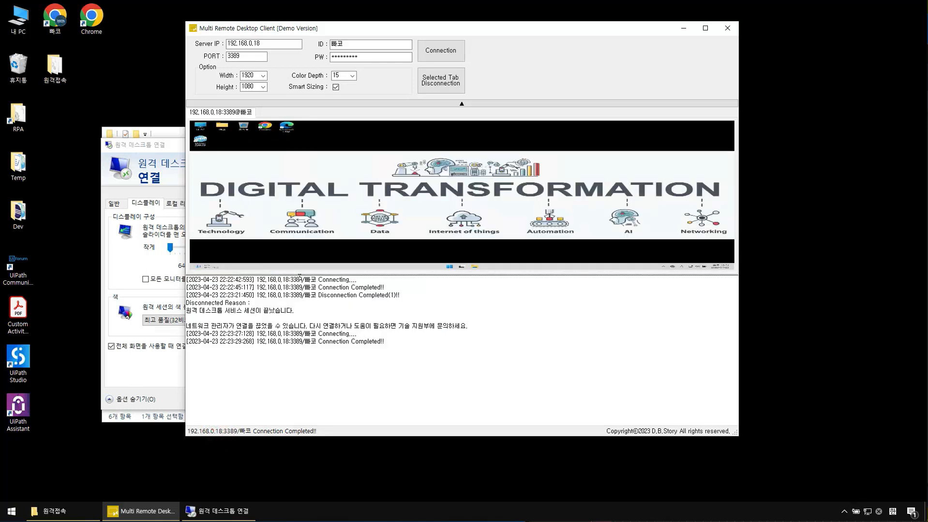
{"action": "left_click_drag", "start_coordinate": [297, 275], "coordinate": [296, 364]}
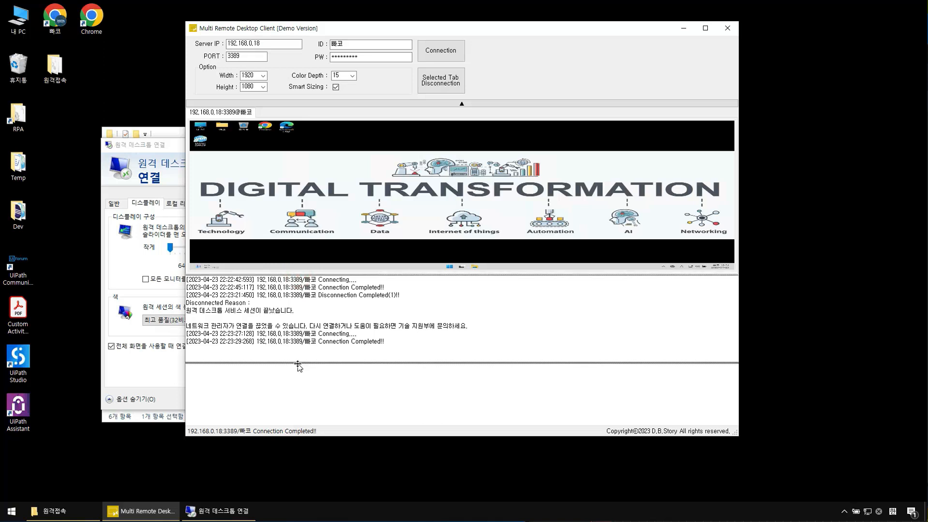
{"action": "left_click", "coordinate": [237, 434]}
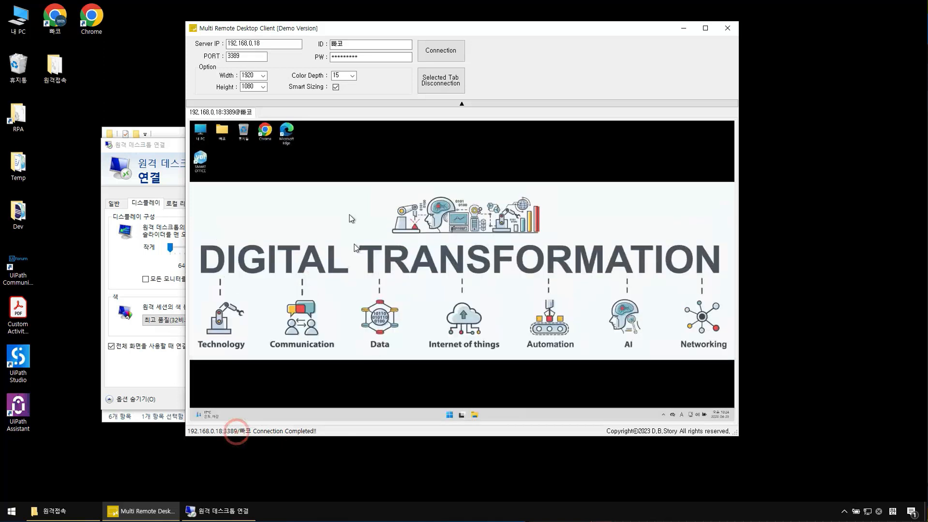
Step: Change the server IP to 192.168.0.16
{"action": "left_click", "coordinate": [264, 44]}
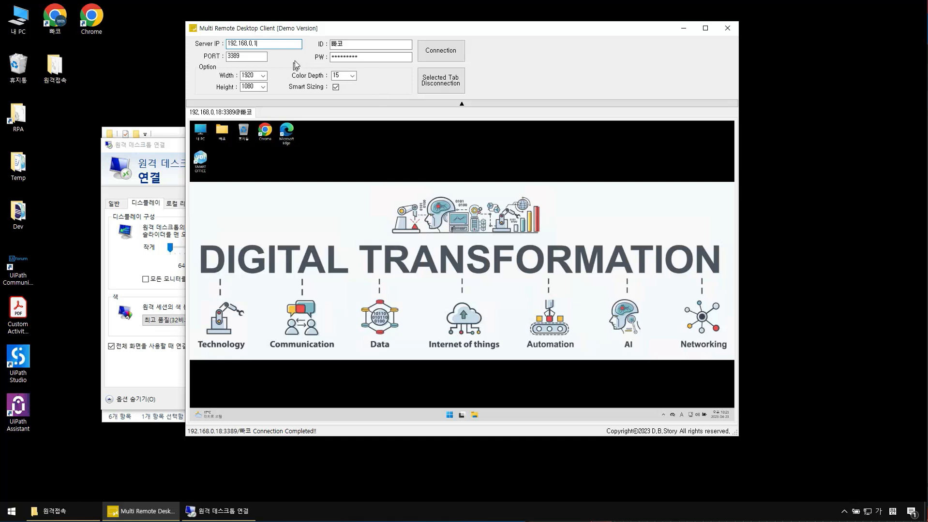
{"action": "left_click", "coordinate": [270, 43]}
{"action": "type", "text": "6"}
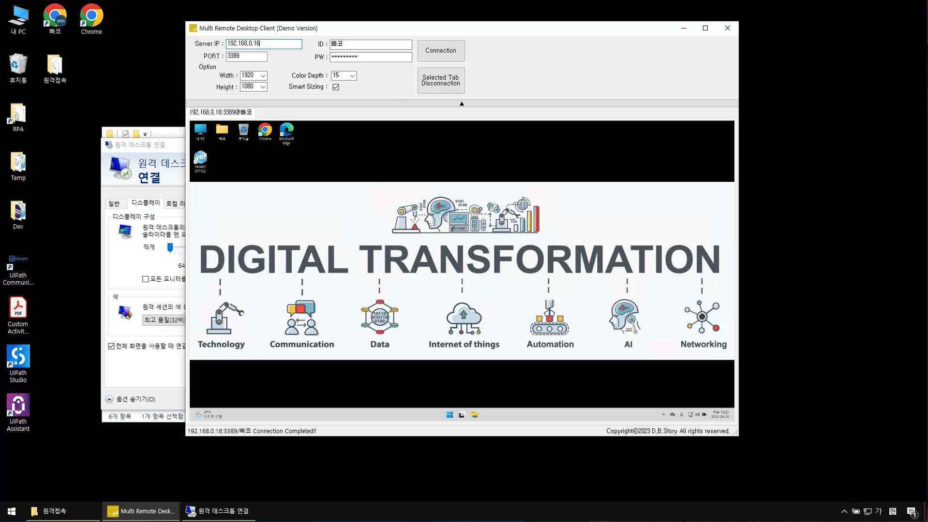
Step: Enter ID 'user' and the password, then start connecting
{"action": "double_click", "coordinate": [355, 45]}
{"action": "type", "text": "ㅋㄴ"}
{"action": "key", "text": "BackSpace"}
{"action": "key", "text": "BackSpace"}
{"action": "type", "text": "user"}
{"action": "key", "text": "Tab"}
{"action": "type", "text": "********"}
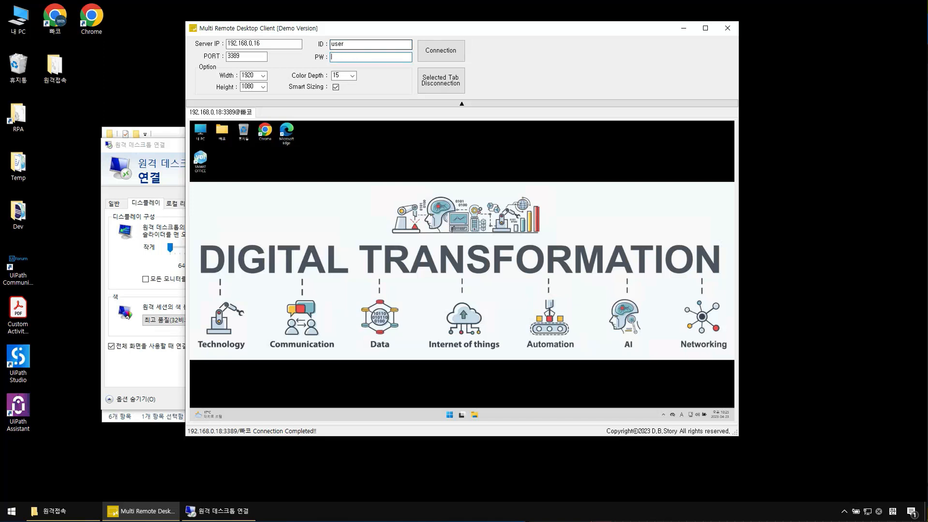
{"action": "type", "text": "******"}
{"action": "key", "text": "Return"}
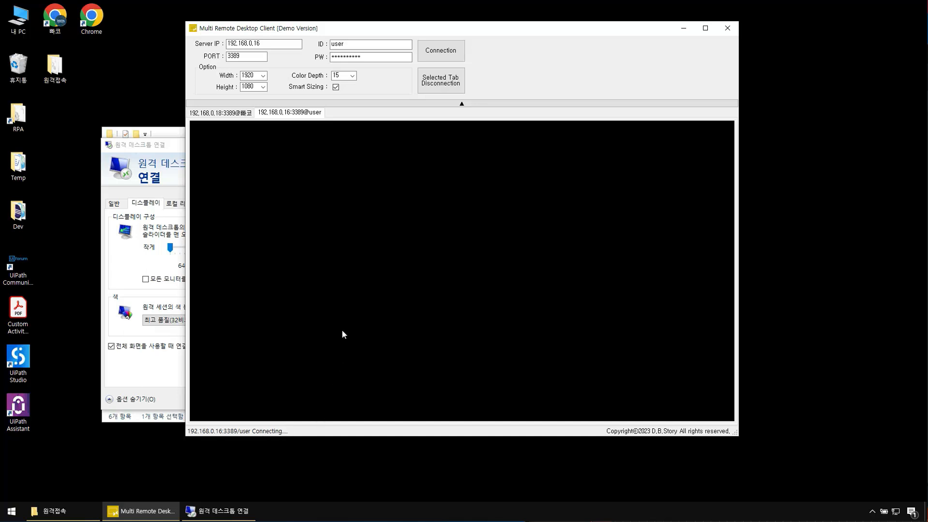
Step: Show the connection log, highlight the User Connection Completed entry, and shrink the log panel
{"action": "left_click", "coordinate": [260, 433]}
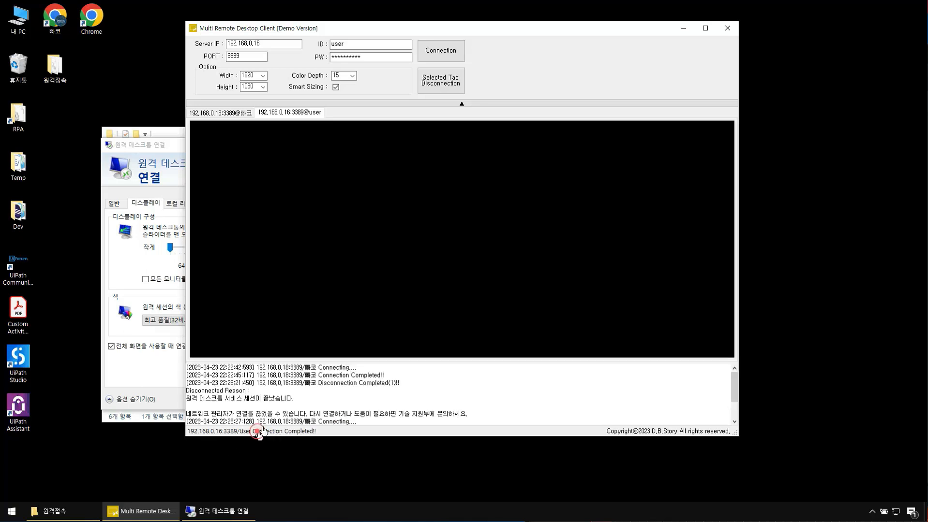
{"action": "left_click", "coordinate": [332, 362]}
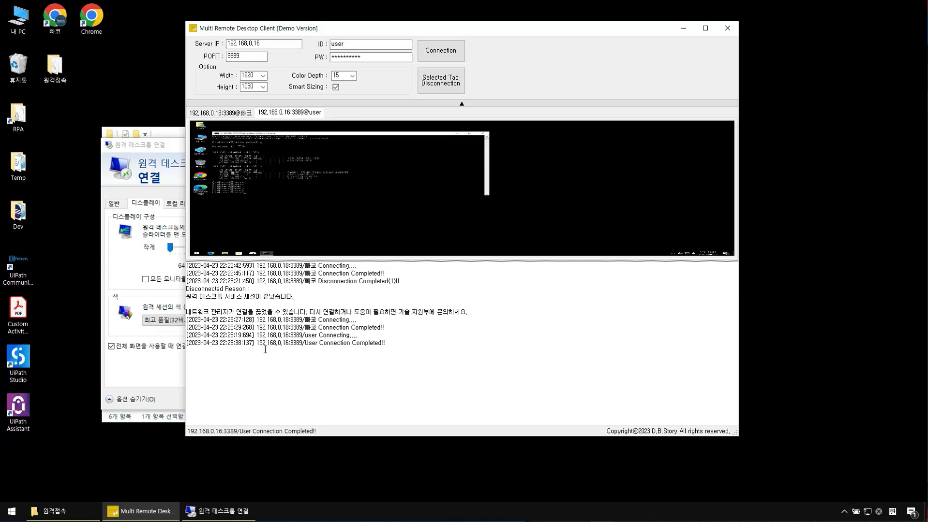
{"action": "left_click", "coordinate": [306, 336]}
{"action": "left_click_drag", "start_coordinate": [382, 343], "coordinate": [302, 343]}
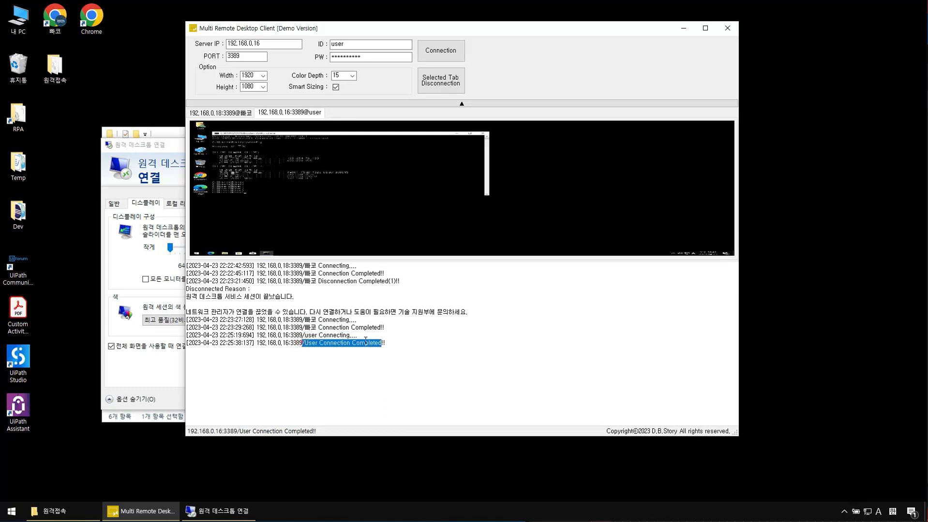
{"action": "left_click_drag", "start_coordinate": [387, 263], "coordinate": [387, 303]}
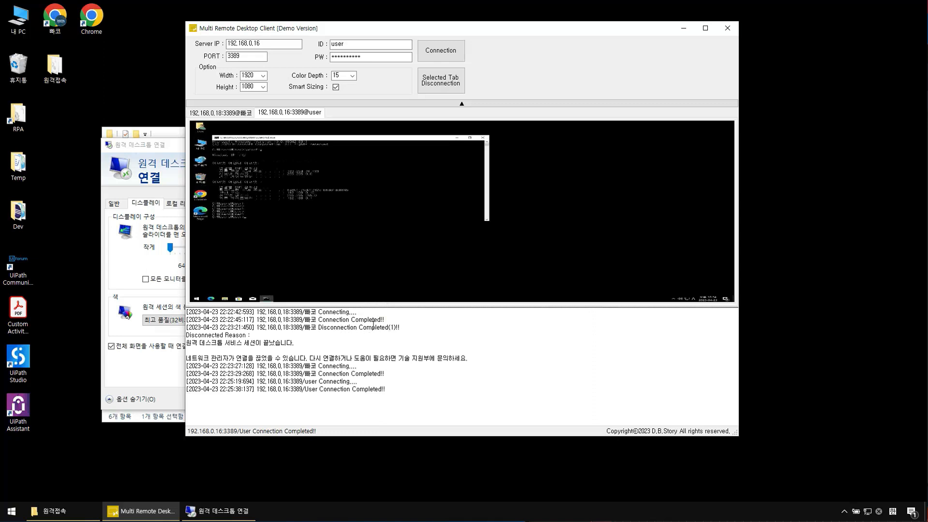
Step: Inspect the disconnection entry by highlighting Completed, Disconnection, the count (1), and the session-ended reason
{"action": "left_click_drag", "start_coordinate": [359, 328], "coordinate": [388, 329]}
{"action": "left_click", "coordinate": [392, 328]}
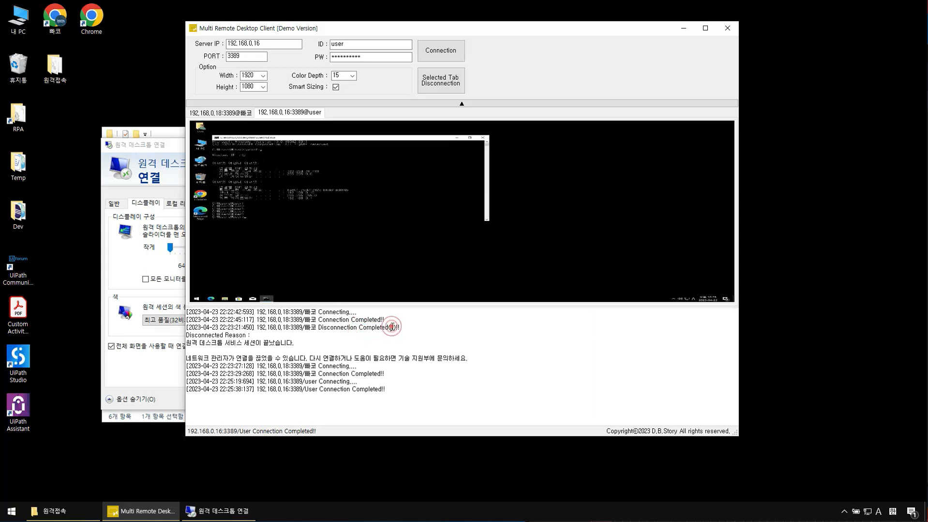
{"action": "left_click_drag", "start_coordinate": [394, 326], "coordinate": [396, 327]}
{"action": "left_click_drag", "start_coordinate": [316, 329], "coordinate": [358, 329]}
{"action": "left_click", "coordinate": [371, 328]}
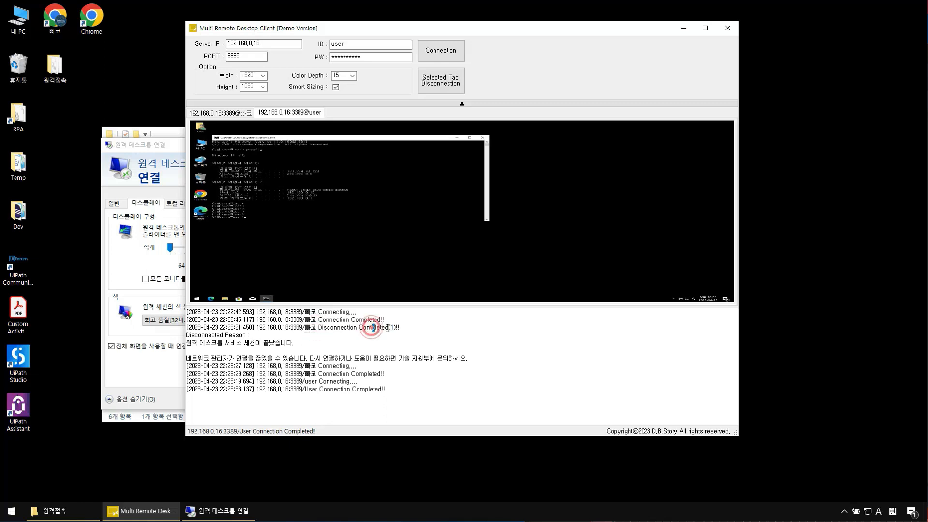
{"action": "left_click", "coordinate": [392, 328]}
{"action": "left_click_drag", "start_coordinate": [392, 328], "coordinate": [391, 329]}
{"action": "left_click_drag", "start_coordinate": [200, 342], "coordinate": [291, 343]}
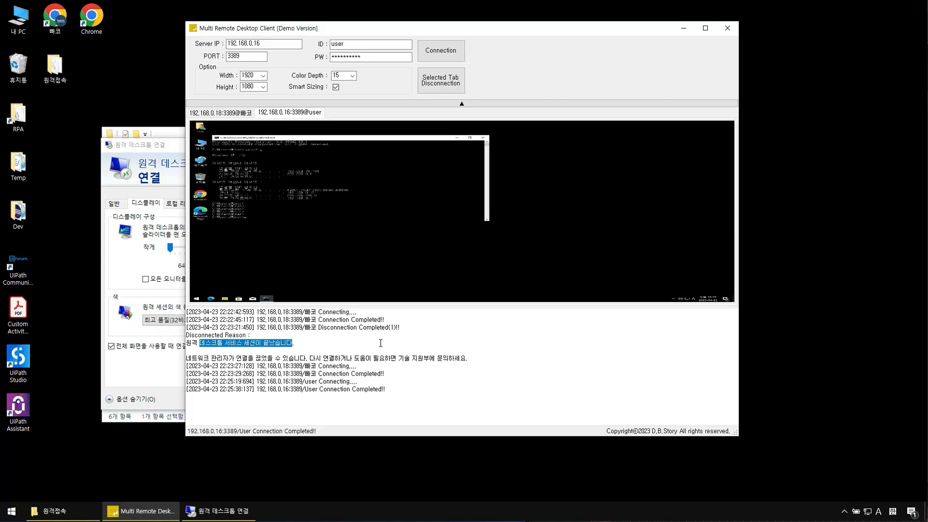
Step: Return from the Remote Desktop Connection window to the client, then shrink and hide the log panel
{"action": "left_click", "coordinate": [141, 382]}
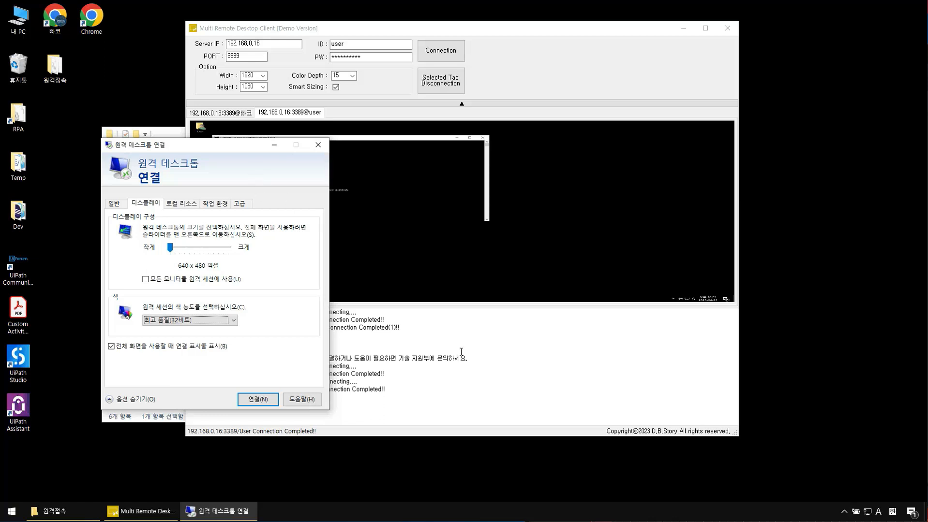
{"action": "left_click", "coordinate": [485, 365]}
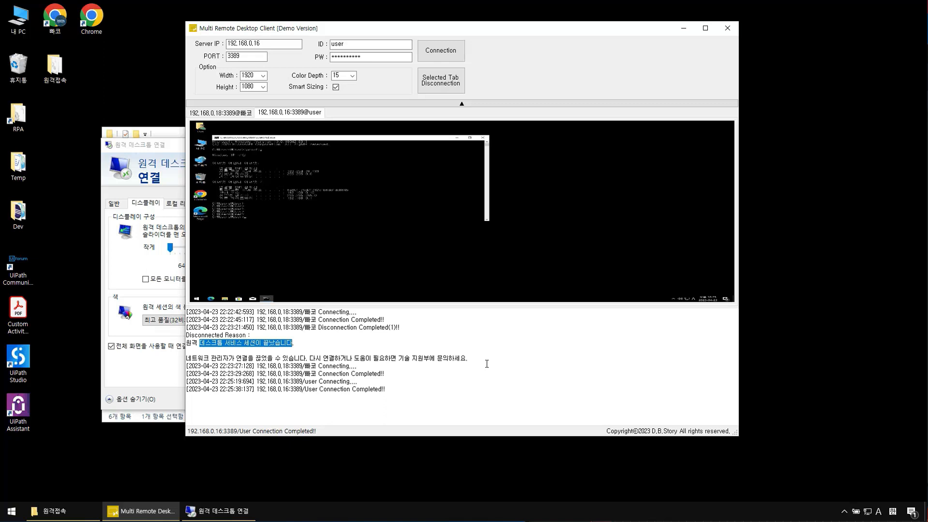
{"action": "left_click_drag", "start_coordinate": [441, 307], "coordinate": [433, 379]}
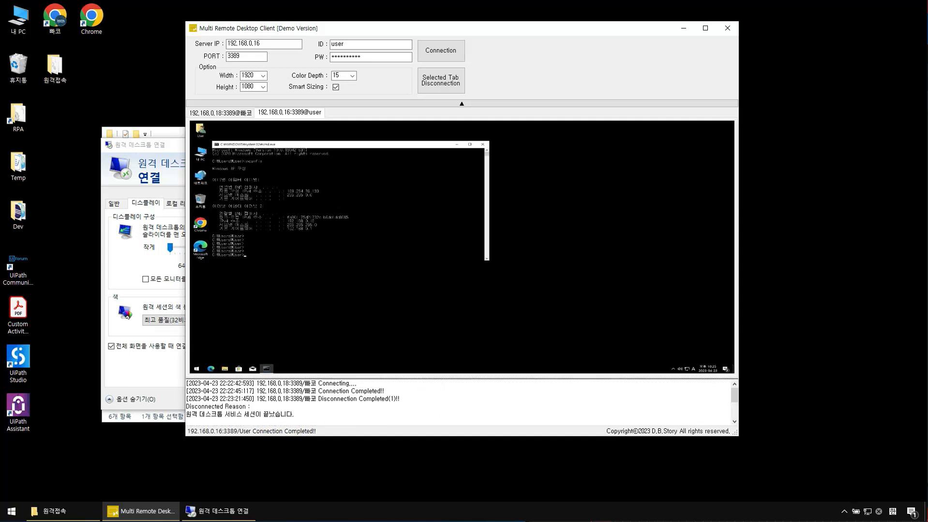
{"action": "left_click", "coordinate": [198, 433]}
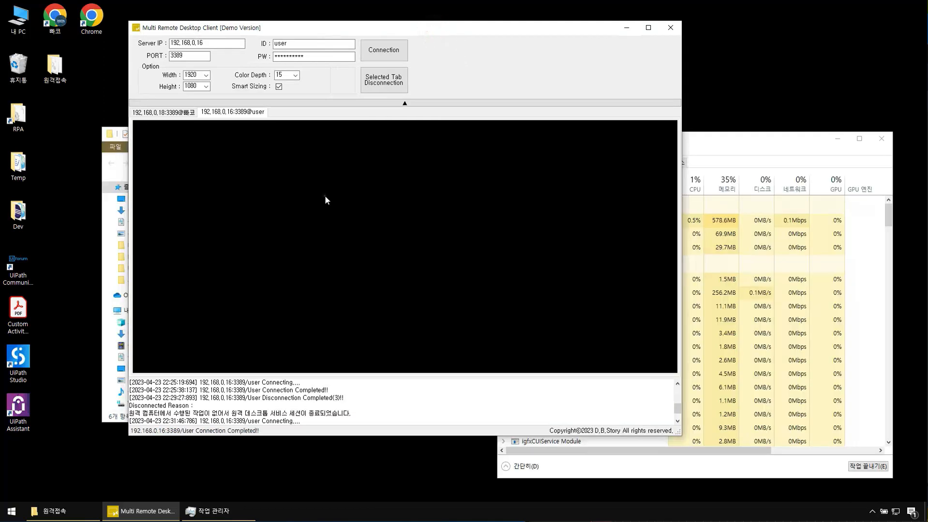
{"action": "left_click", "coordinate": [324, 196]}
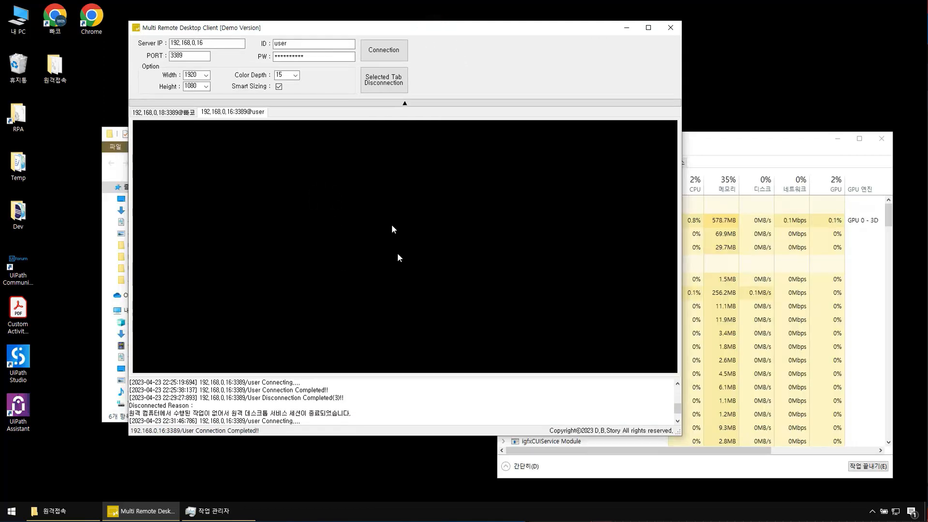
Step: Collapse the connection settings and log panels, then reposition and widen the window for the 192.168.0.16 desktop
{"action": "left_click_drag", "start_coordinate": [320, 30], "coordinate": [392, 43]}
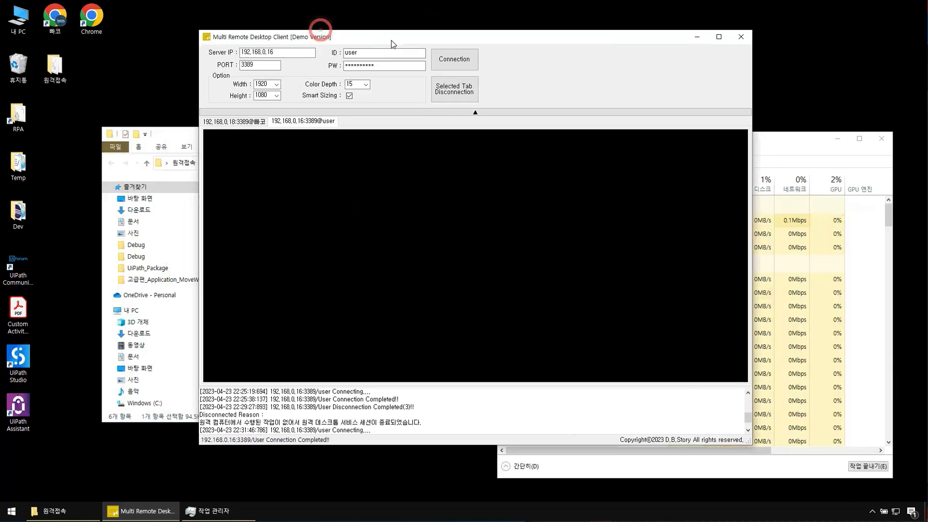
{"action": "left_click", "coordinate": [474, 113]}
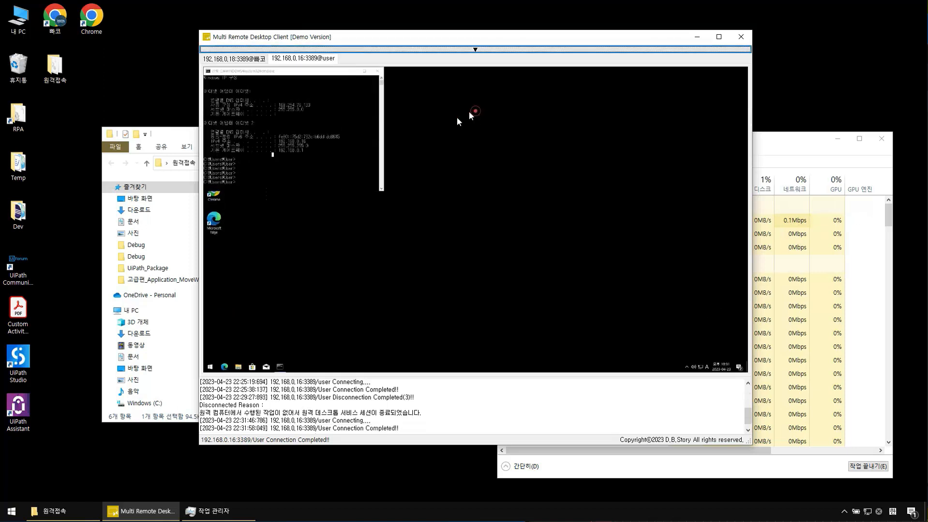
{"action": "left_click", "coordinate": [199, 294]}
{"action": "left_click", "coordinate": [227, 436]}
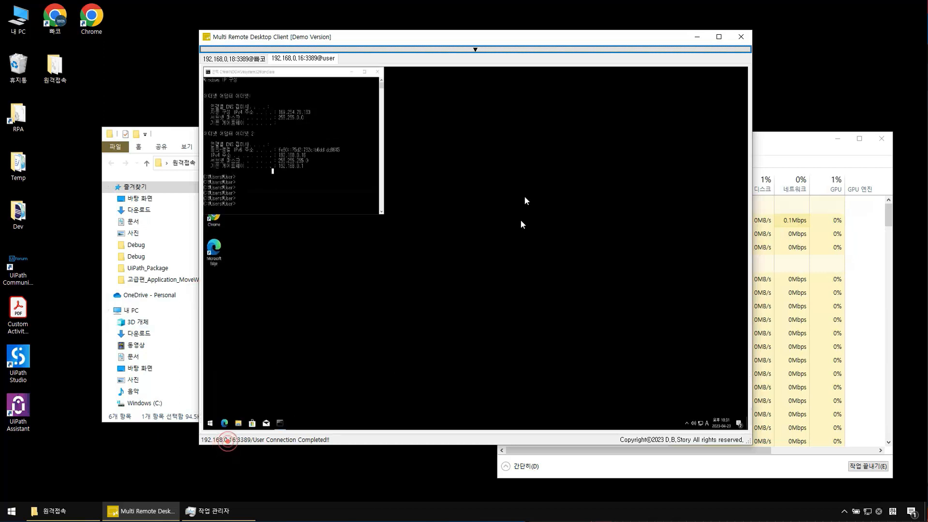
{"action": "left_click_drag", "start_coordinate": [468, 43], "coordinate": [360, 53]}
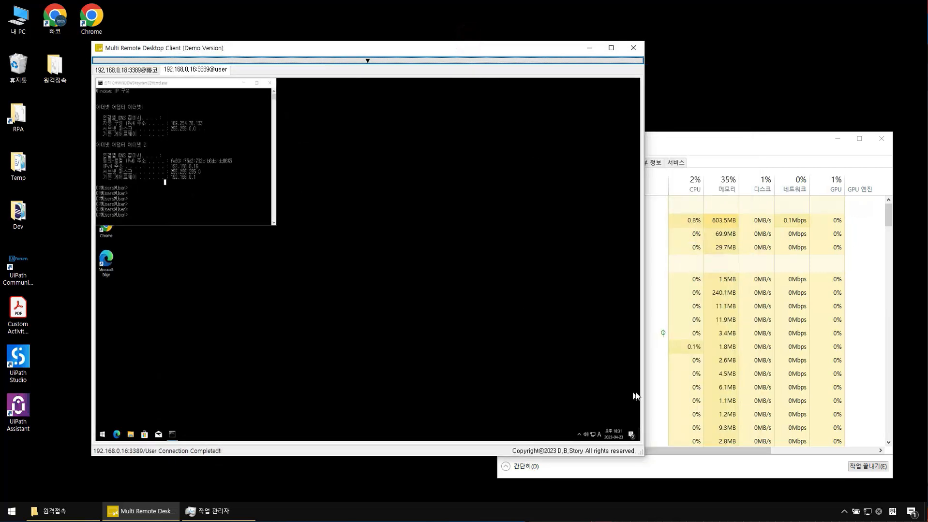
{"action": "left_click_drag", "start_coordinate": [641, 458], "coordinate": [832, 463]}
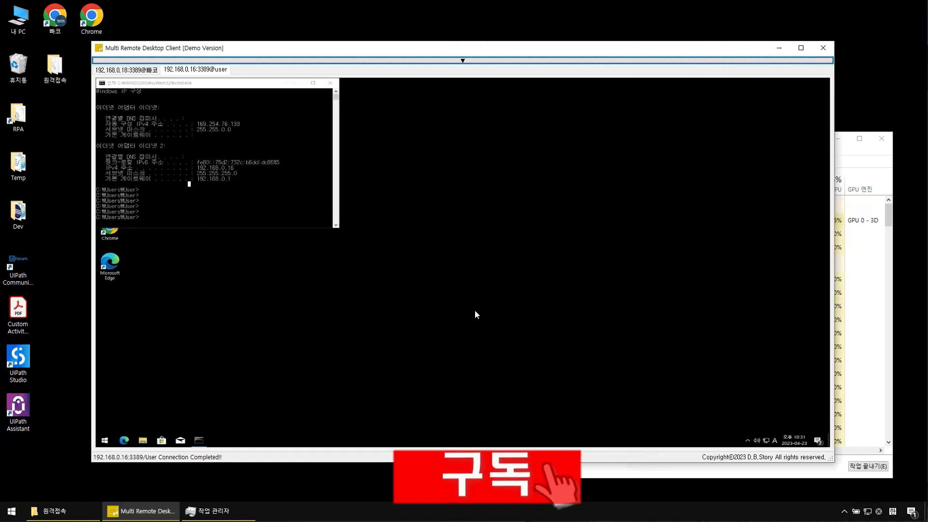